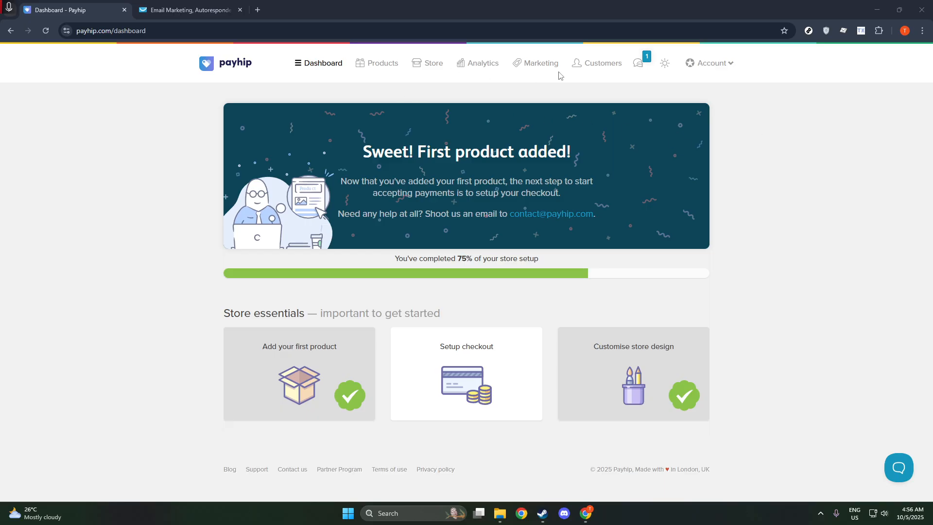
- Open the payment details in the account settings to view the available payment connections
left_click(701, 64)
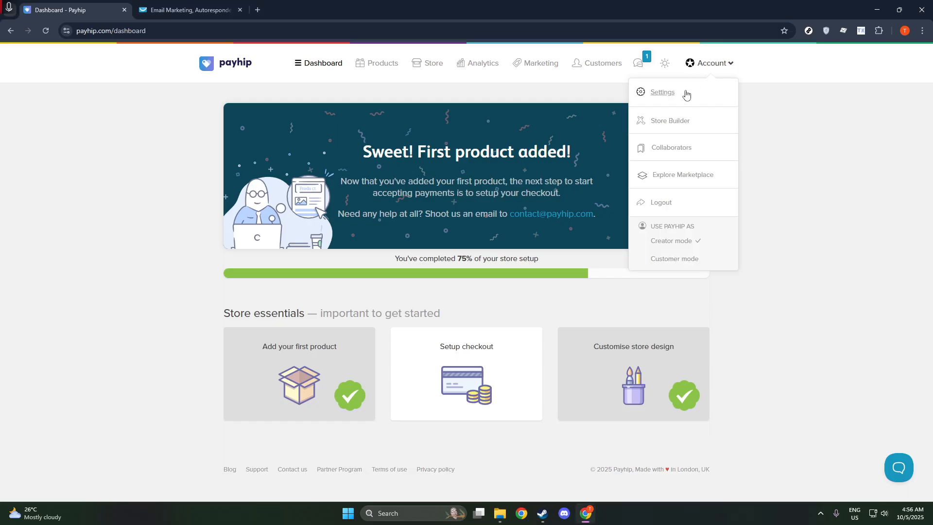
left_click(682, 95)
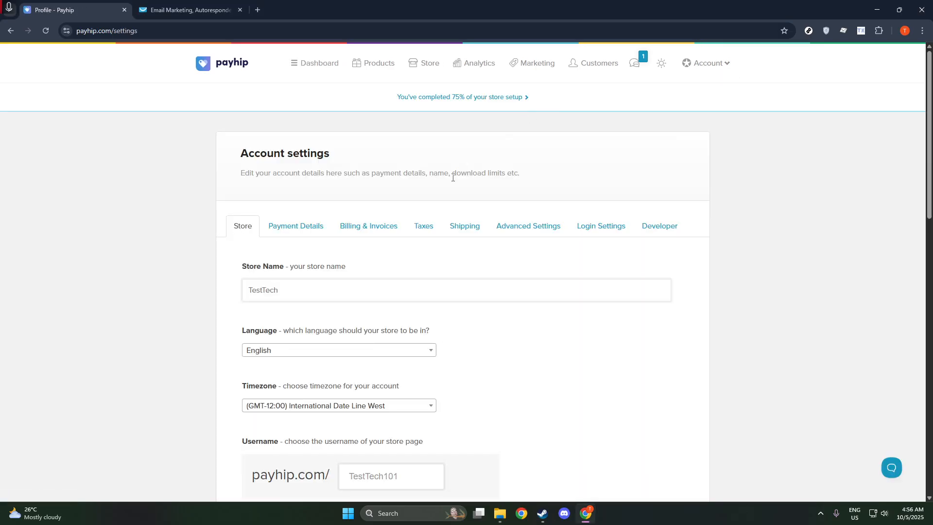
left_click(291, 226)
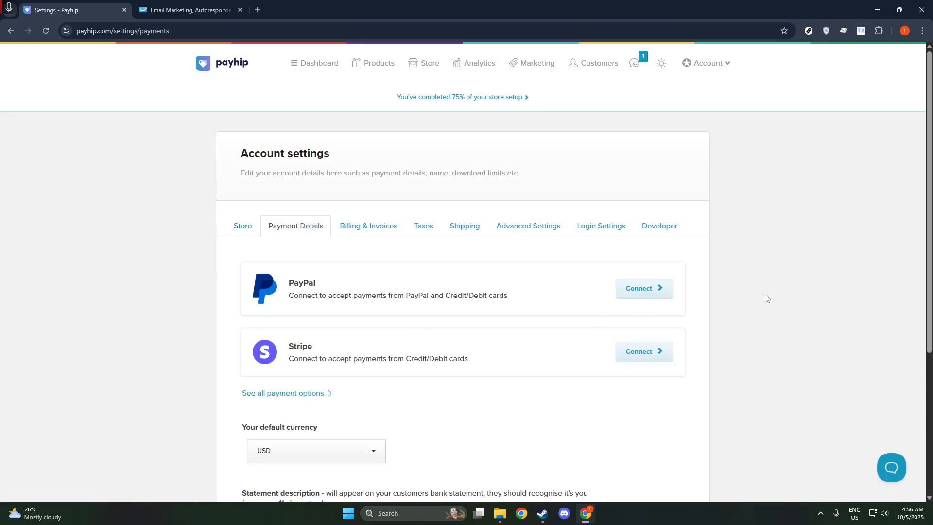
- View the store builder from the Store page and return to the dashboard
left_click(418, 69)
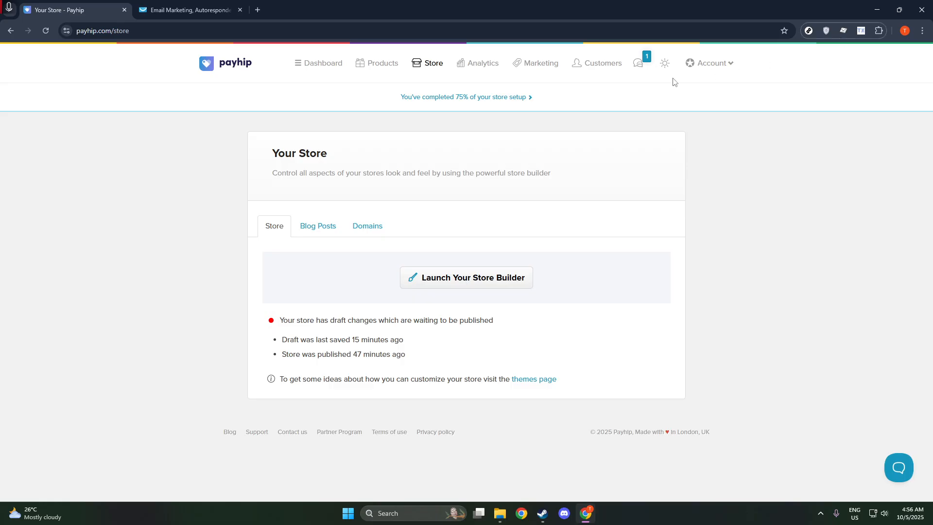
left_click(413, 272)
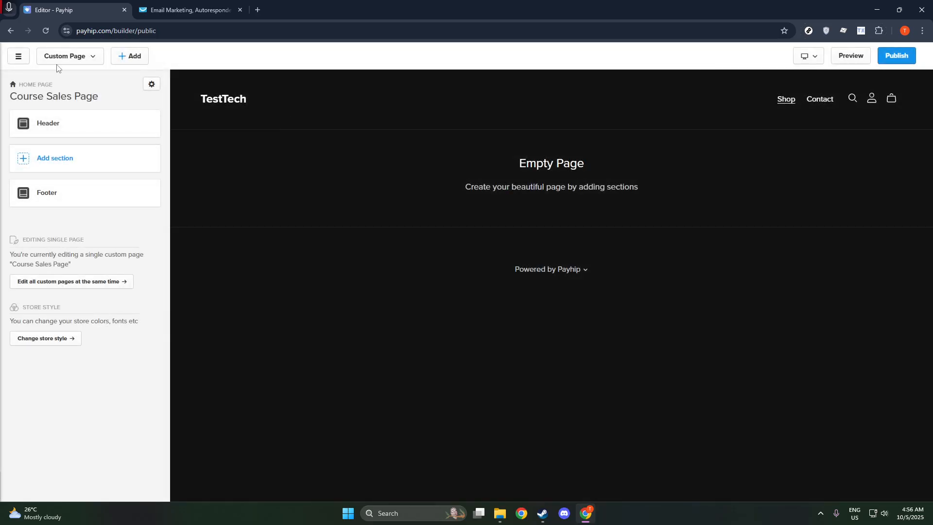
left_click(18, 56)
left_click(39, 77)
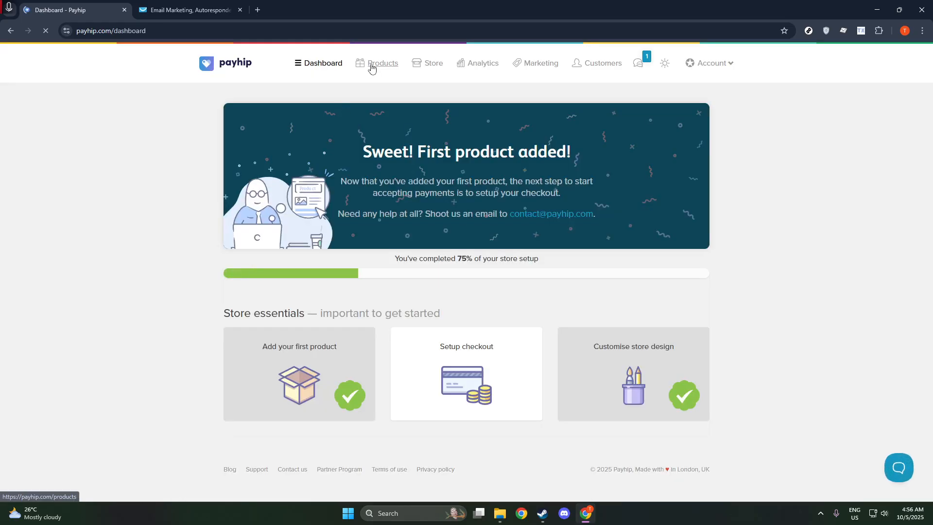
- Start adding a new product of the Digital Product type
left_click(372, 68)
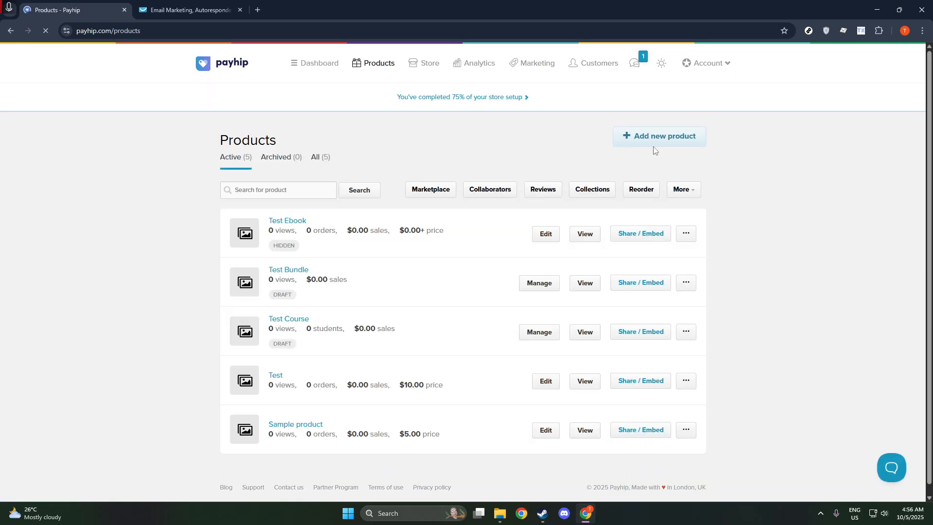
left_click(654, 143)
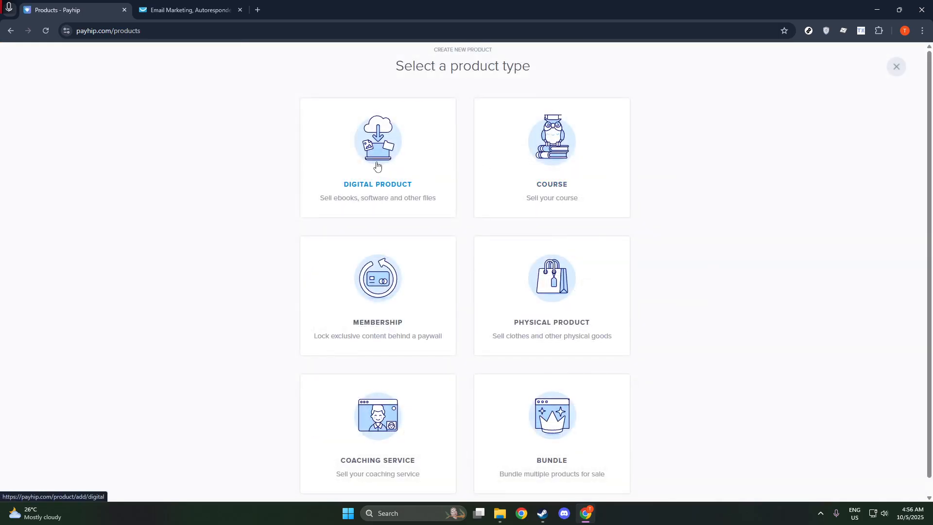
left_click(377, 167)
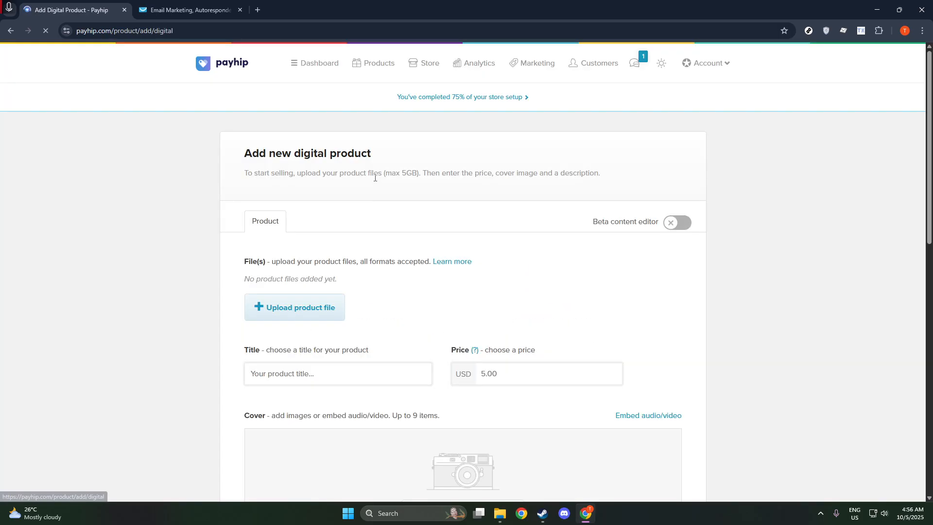
- Upload the sample wall art image from the sample document folder as the product file
left_click(284, 309)
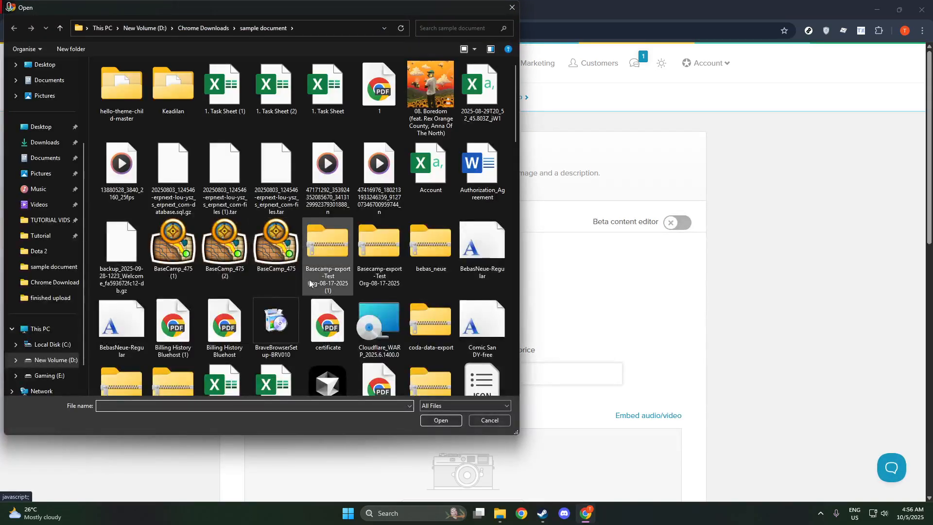
scroll(364, 272, "down", 3)
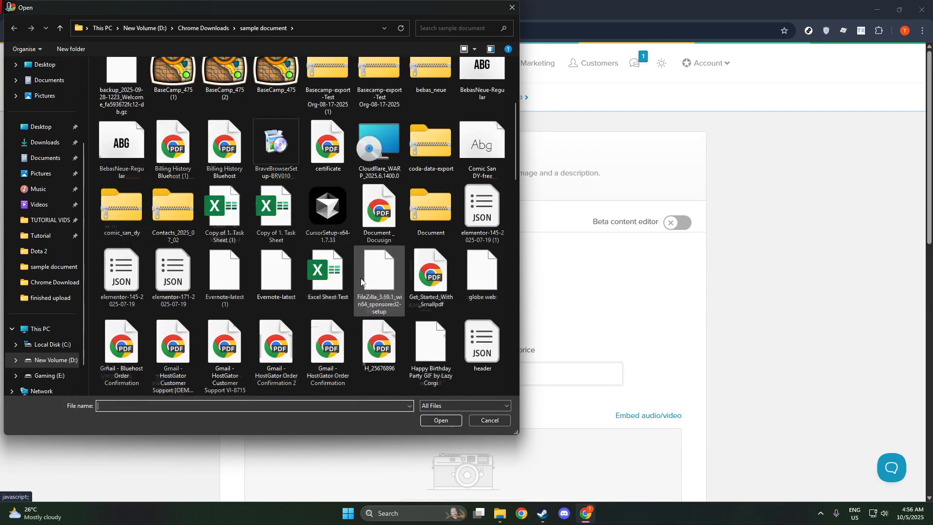
scroll(361, 281, "down", 5)
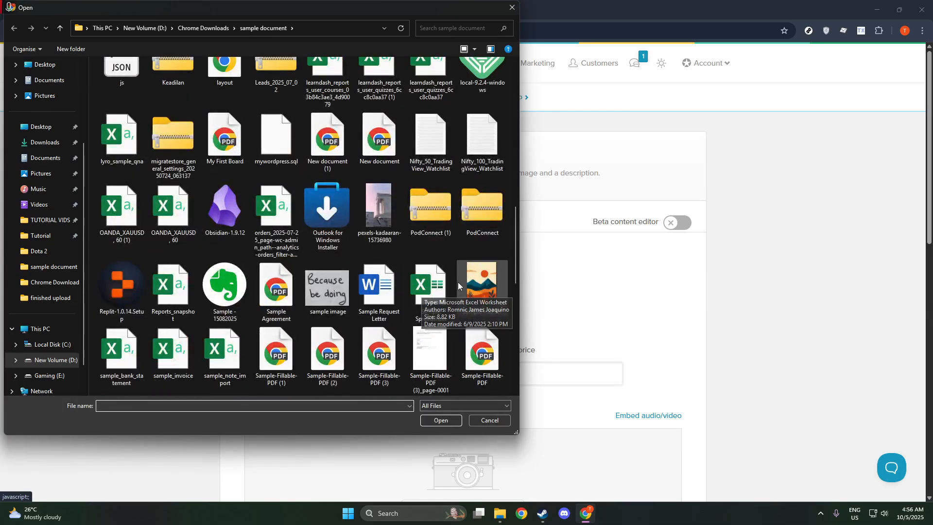
left_click(480, 287)
left_click(441, 421)
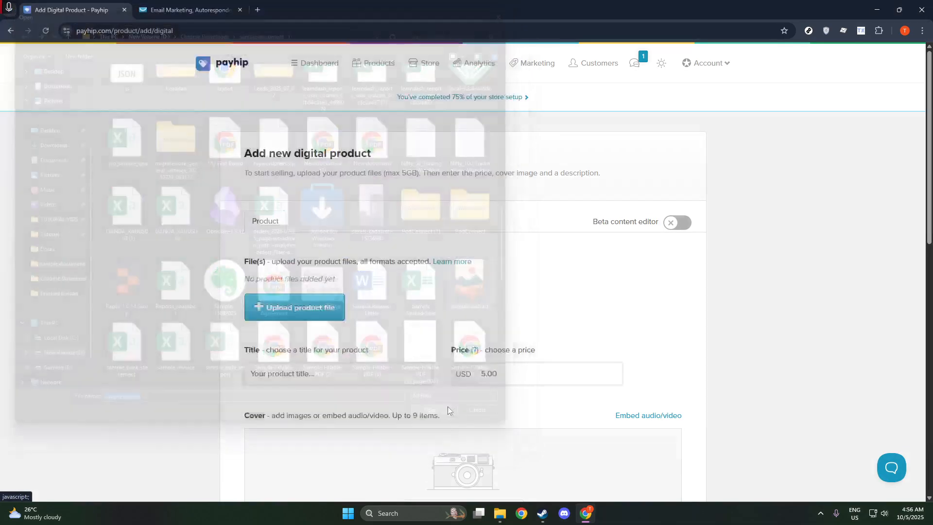
- Enter "Wall Art" as the product title and open the price for editing
scroll(344, 331, "down", 1)
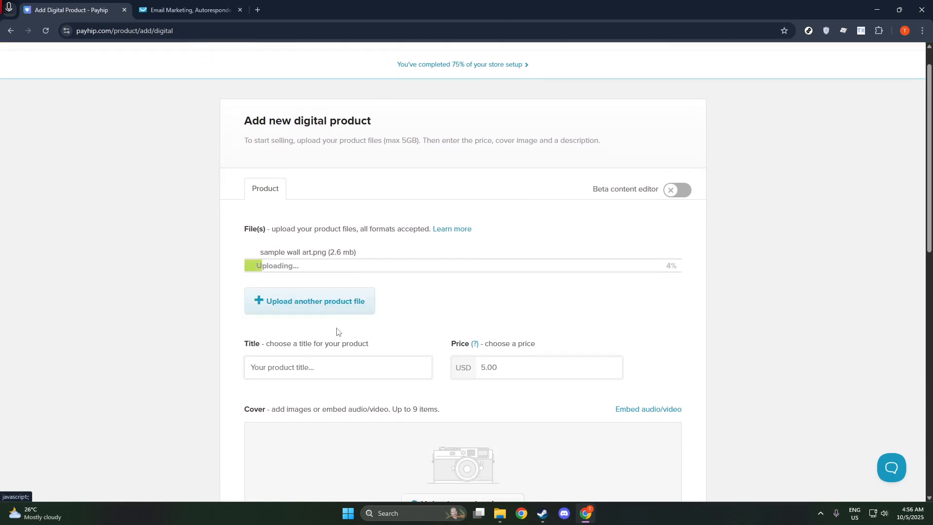
left_click(330, 345)
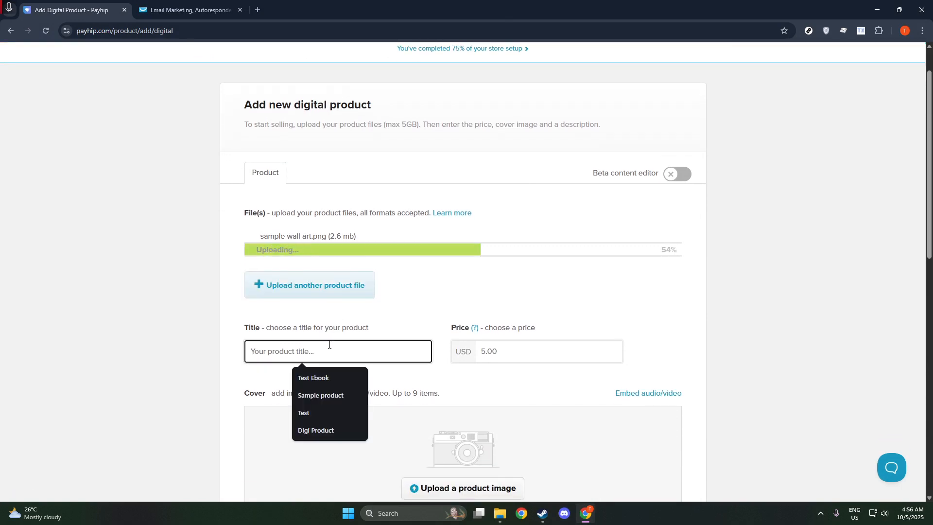
type("Wall Art")
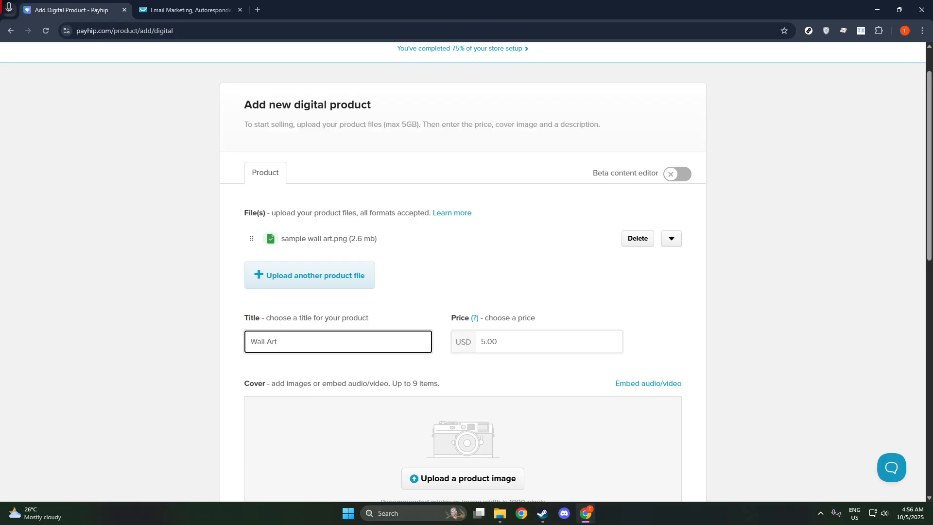
scroll(603, 202, "down", 2)
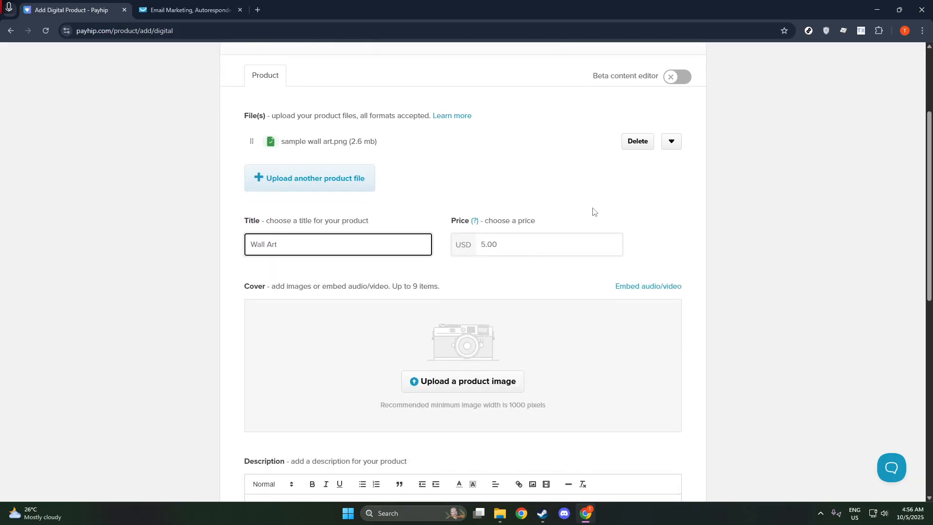
left_click(542, 235)
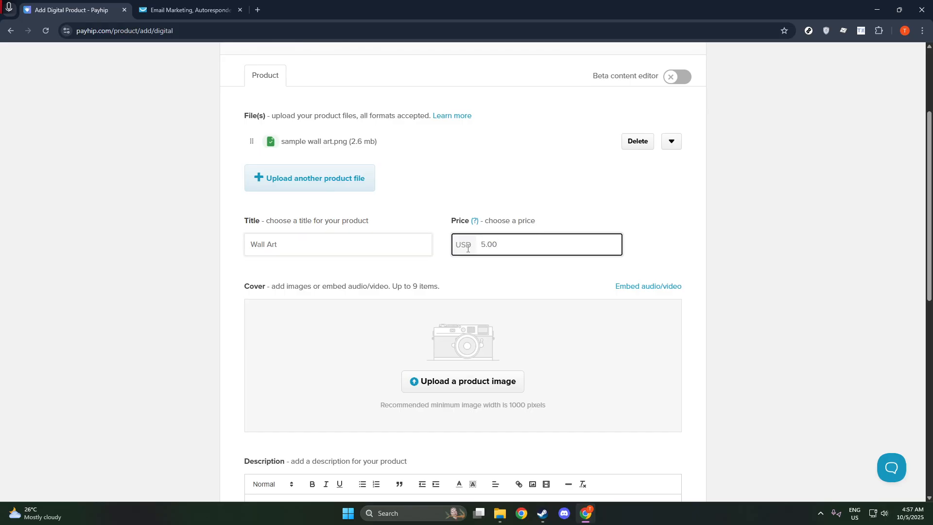
- Upload the sample wall art image from the sample document folder as the product's cover
scroll(491, 232, "down", 2)
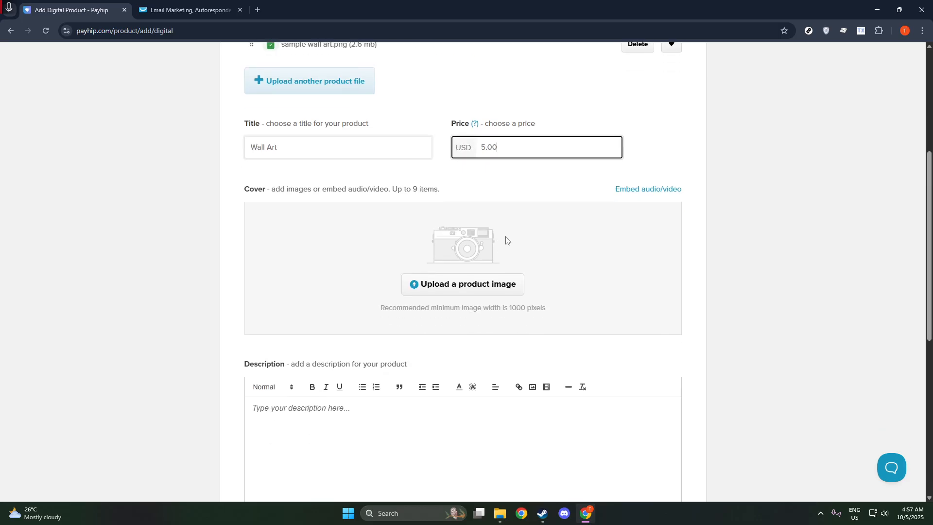
left_click(485, 284)
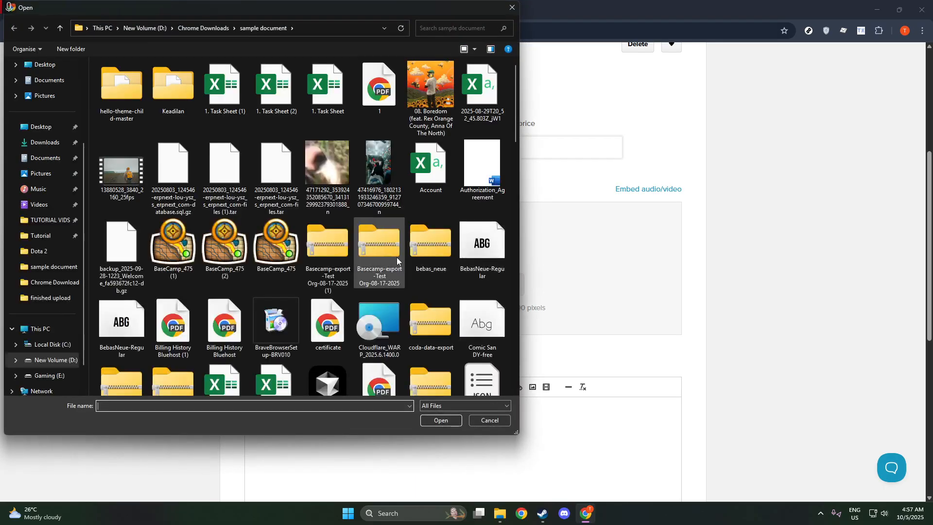
scroll(218, 292, "down", 10)
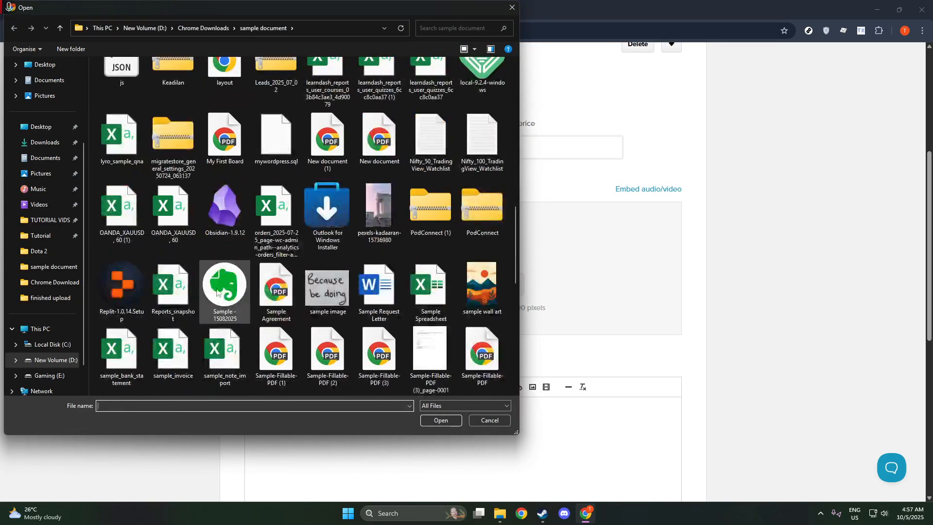
scroll(218, 292, "up", 5)
scroll(222, 291, "down", 5)
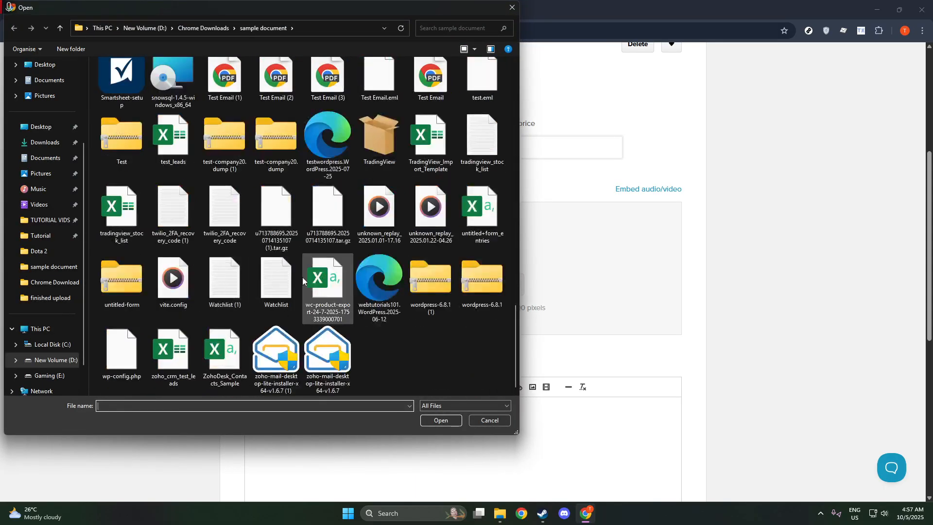
scroll(303, 281, "down", 2)
scroll(304, 280, "up", 4)
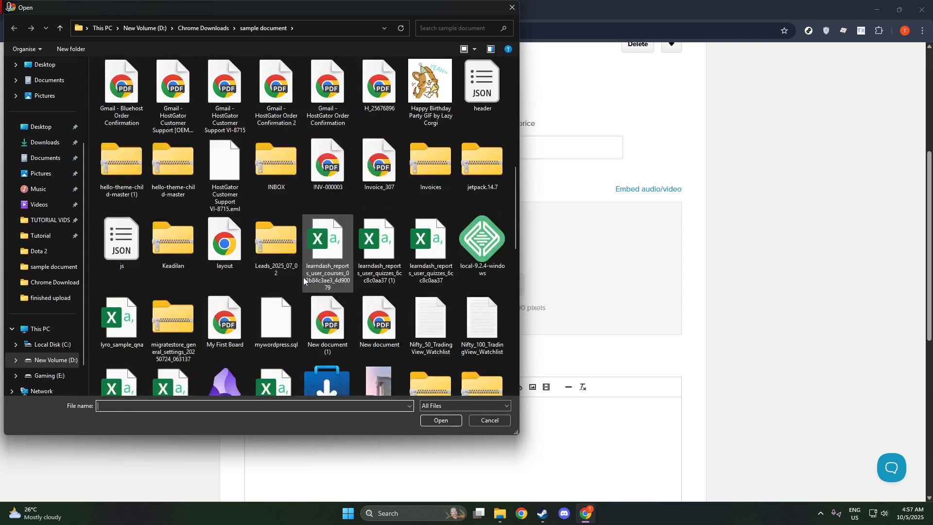
scroll(311, 282, "down", 3)
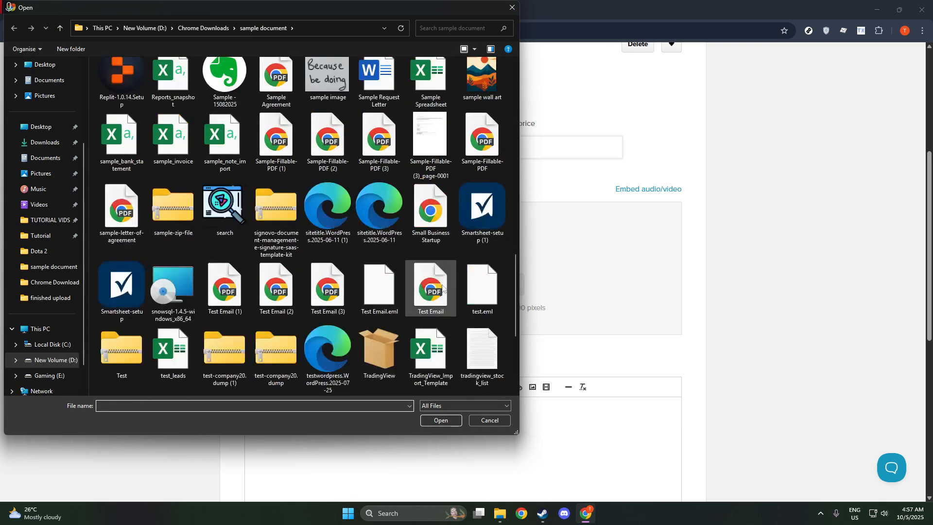
left_click(482, 78)
left_click(442, 426)
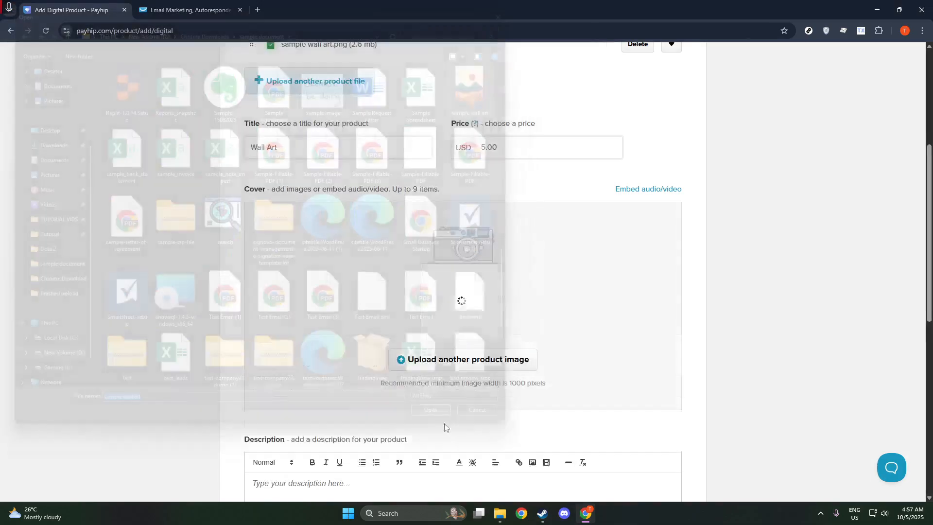
- Add the Wall Art product to the store with an empty description and the default Visible setting
scroll(454, 370, "down", 3)
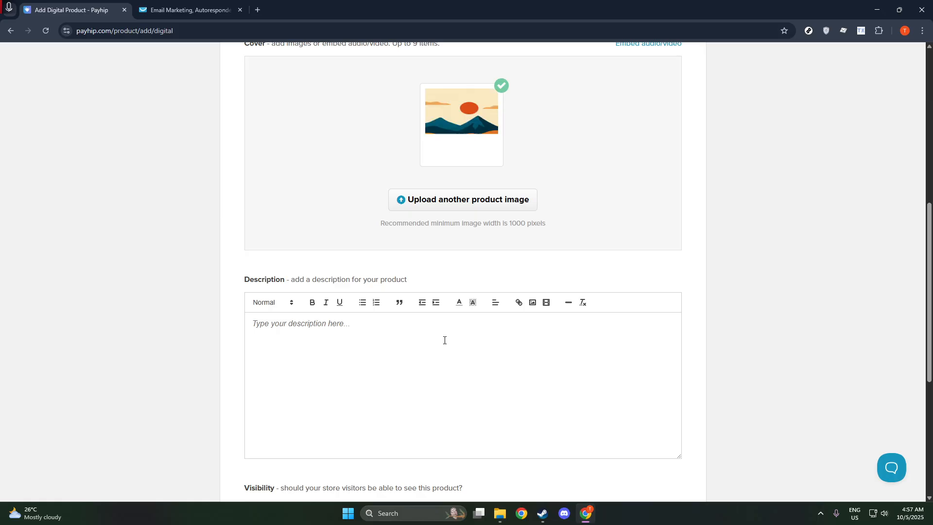
scroll(445, 340, "down", 4)
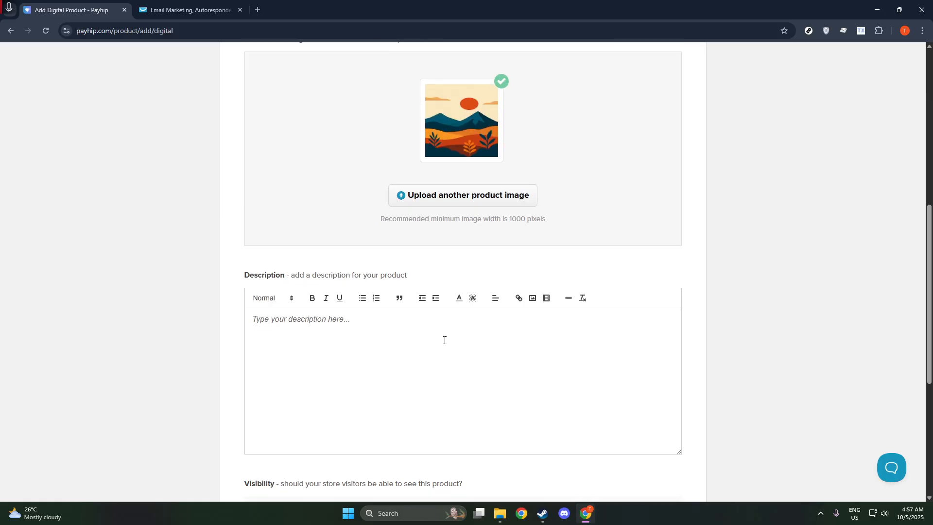
scroll(443, 344, "down", 2)
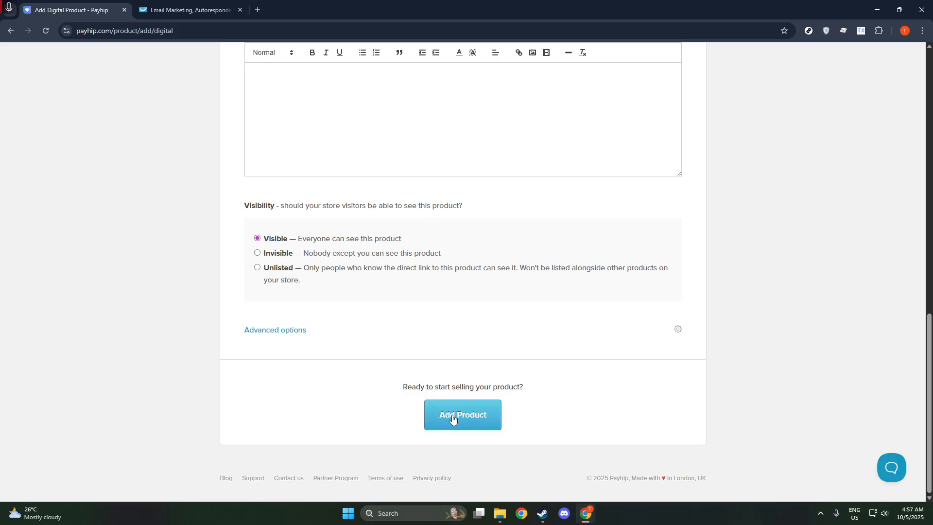
left_click(452, 417)
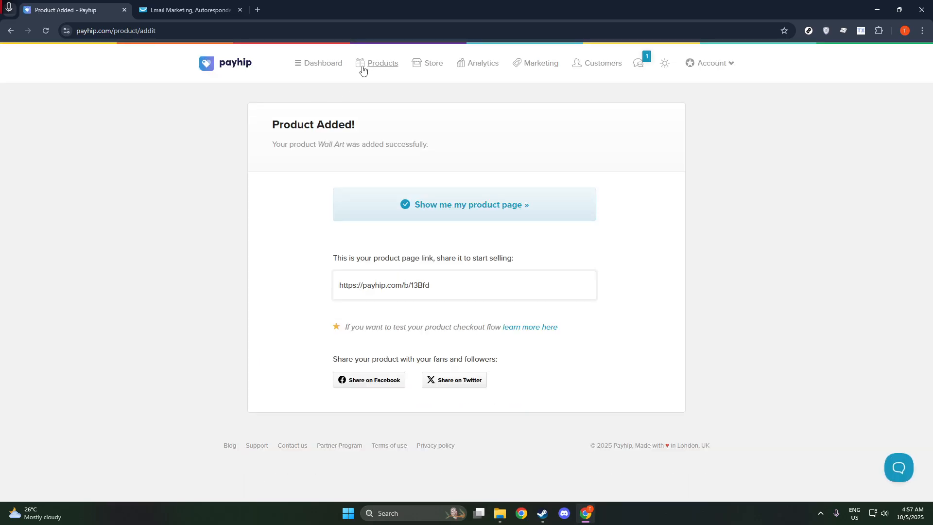
- Launch the store builder and add a Featured Product section to the Course Sales Page
left_click(416, 65)
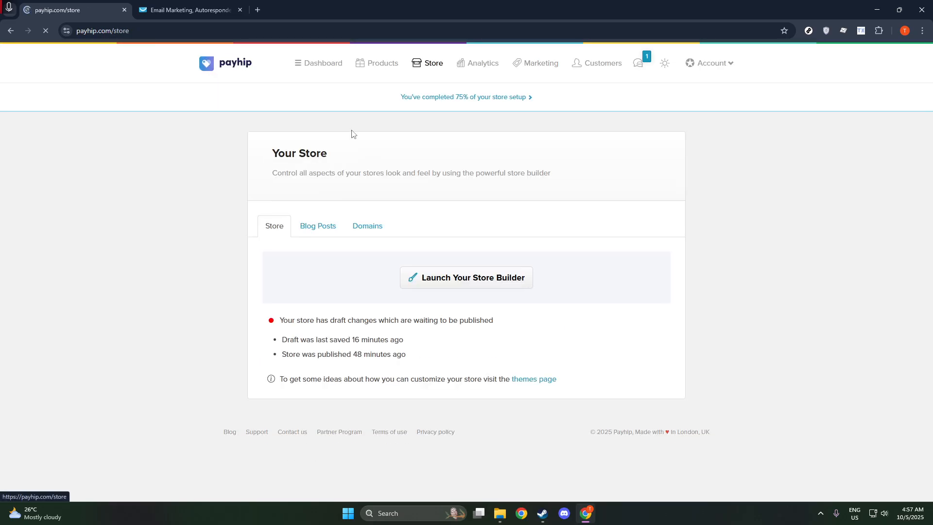
left_click(439, 274)
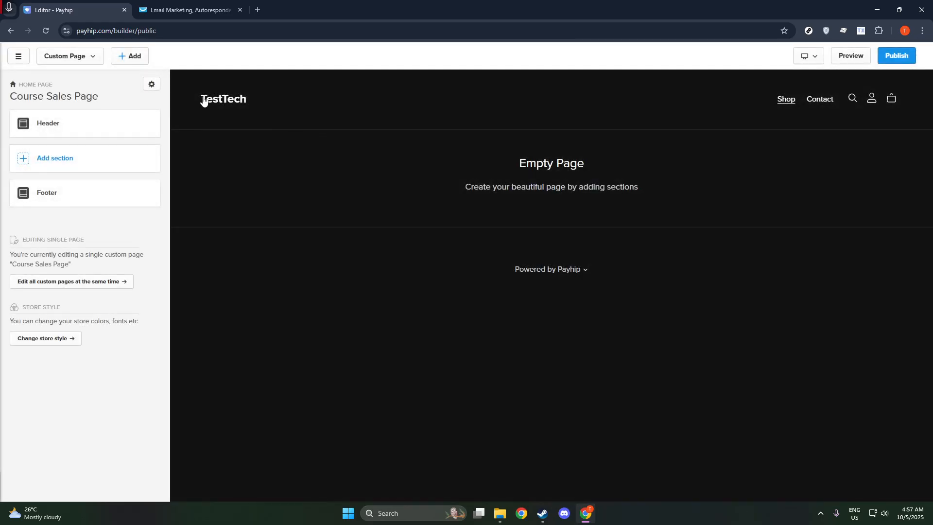
left_click(128, 56)
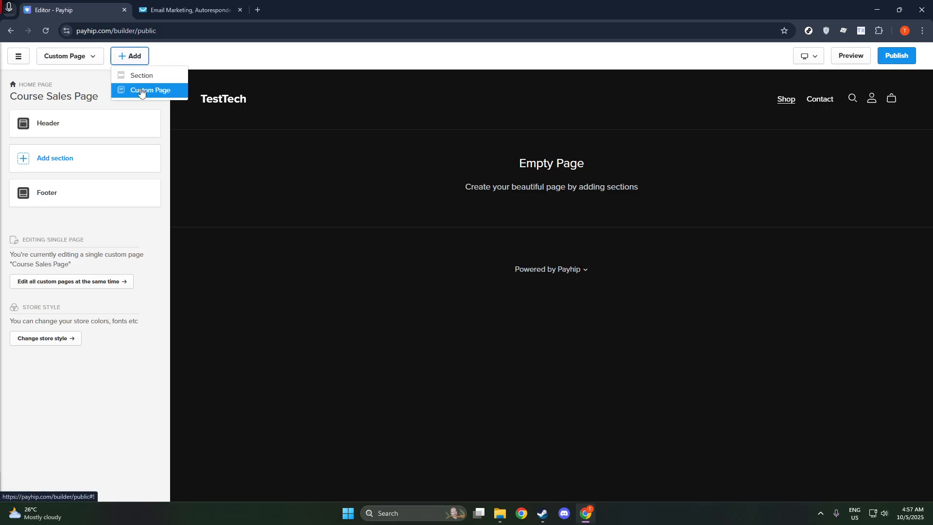
left_click(139, 76)
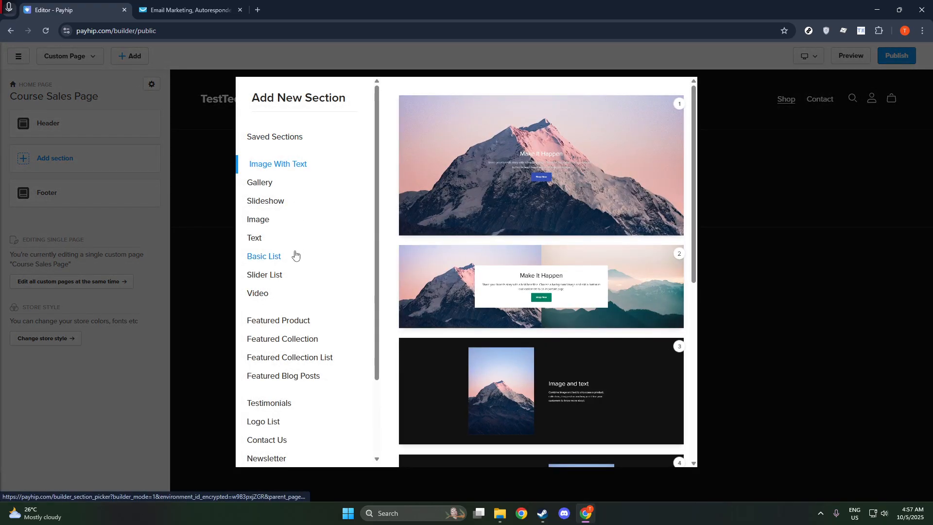
scroll(296, 253, "down", 1)
scroll(295, 254, "down", 1)
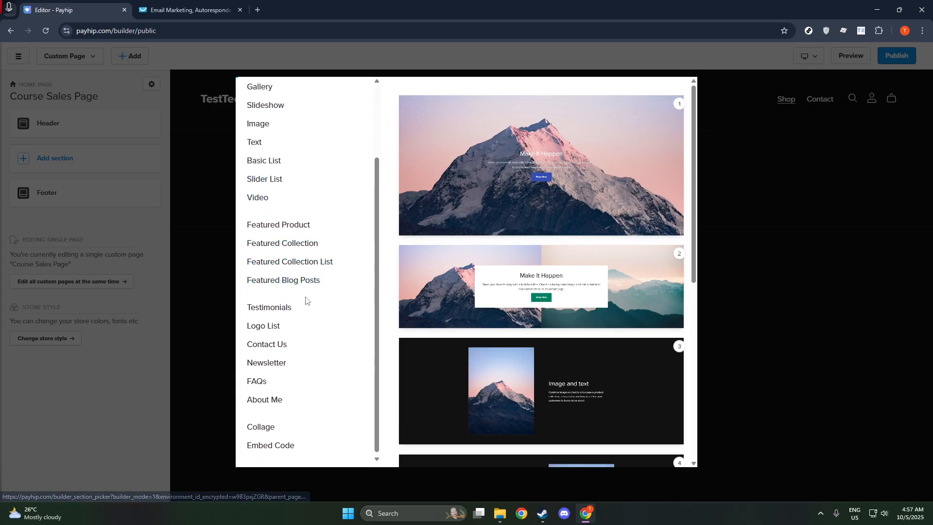
scroll(306, 296, "up", 2)
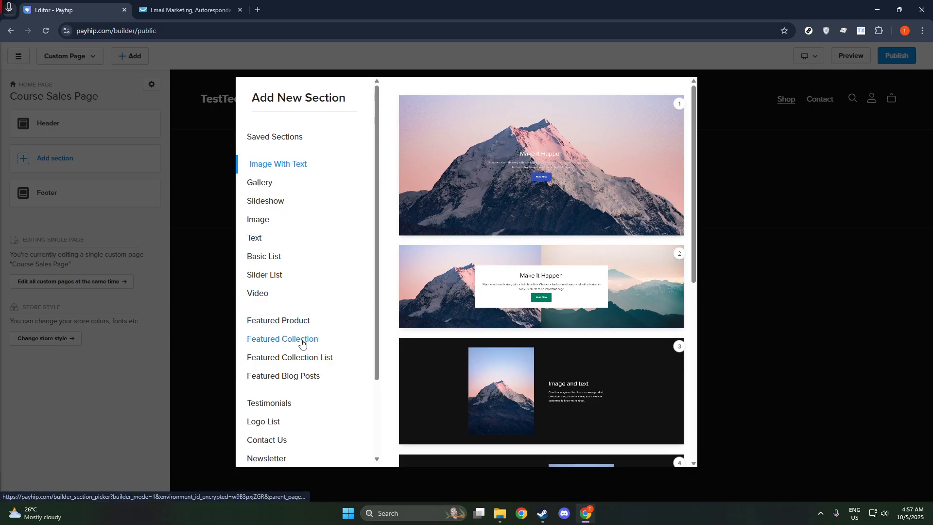
left_click(298, 321)
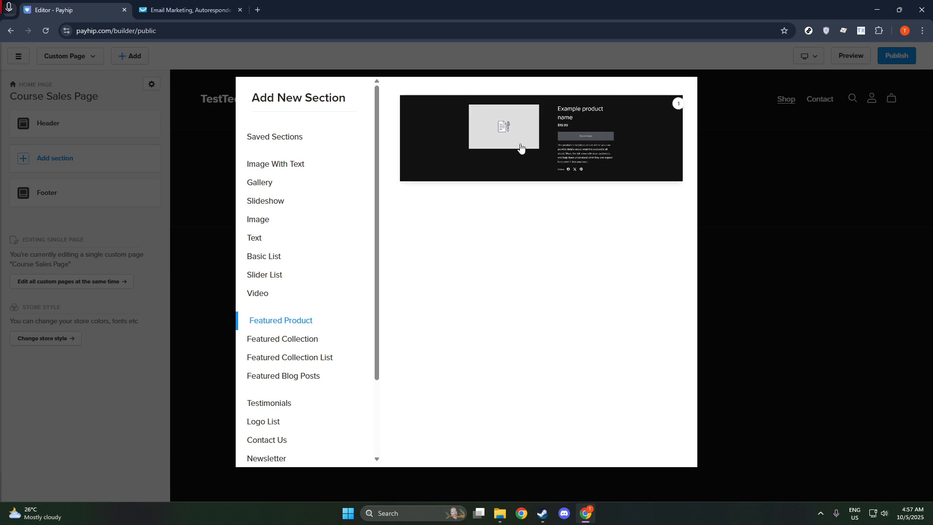
left_click(520, 147)
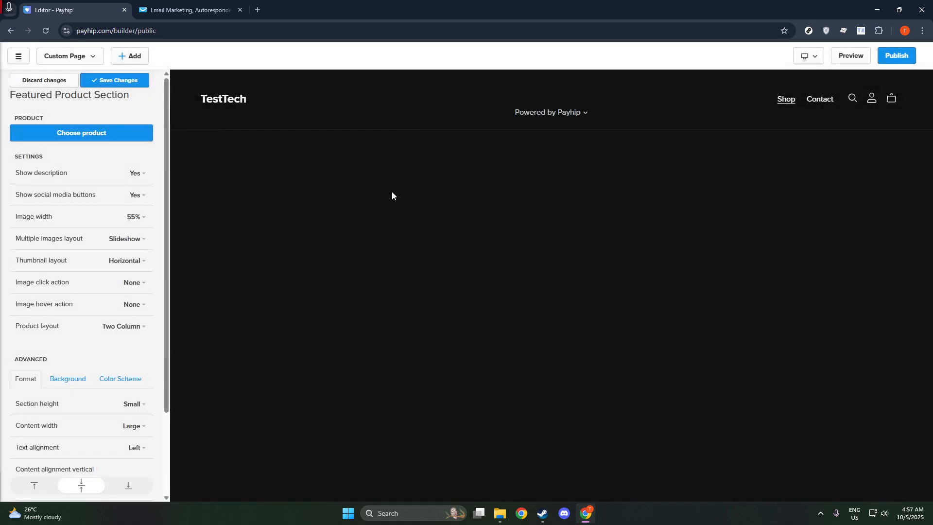
- Open the product selection for the new Featured Product section
left_click(105, 133)
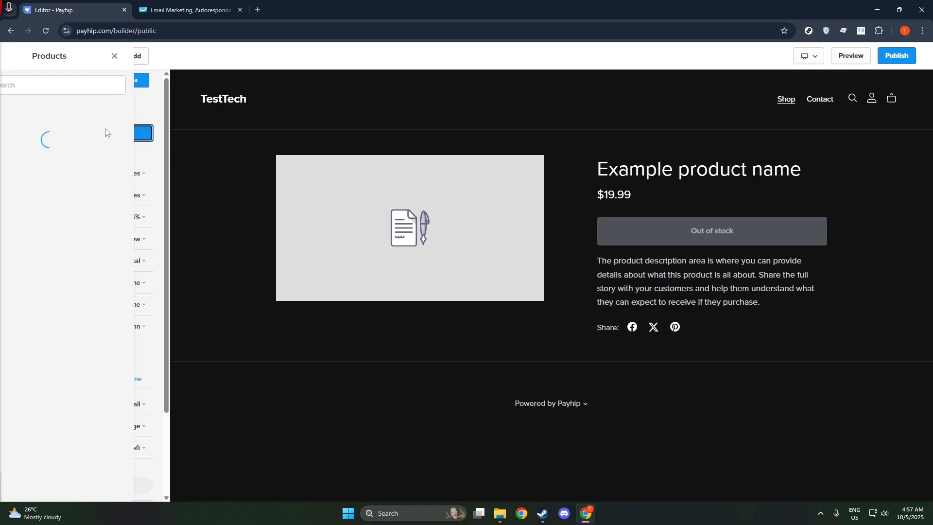